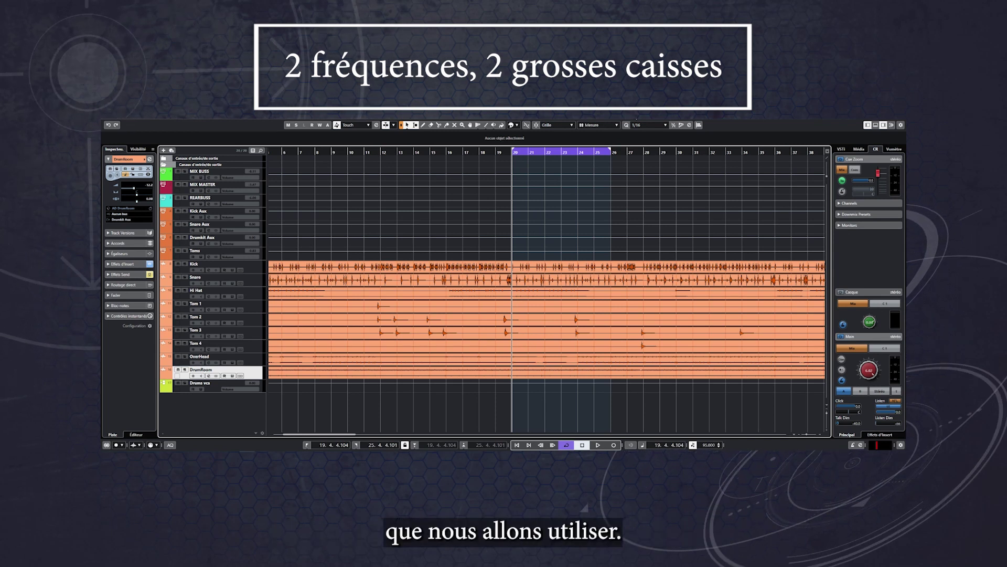
Listen to a passage of the full drum kit in the project and open the mixing console
key("space")
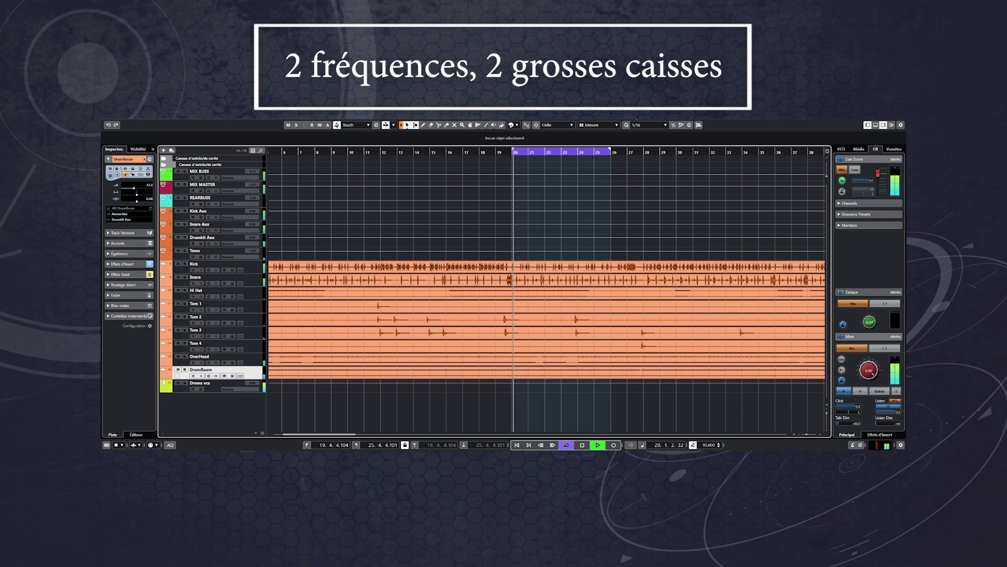
key("space")
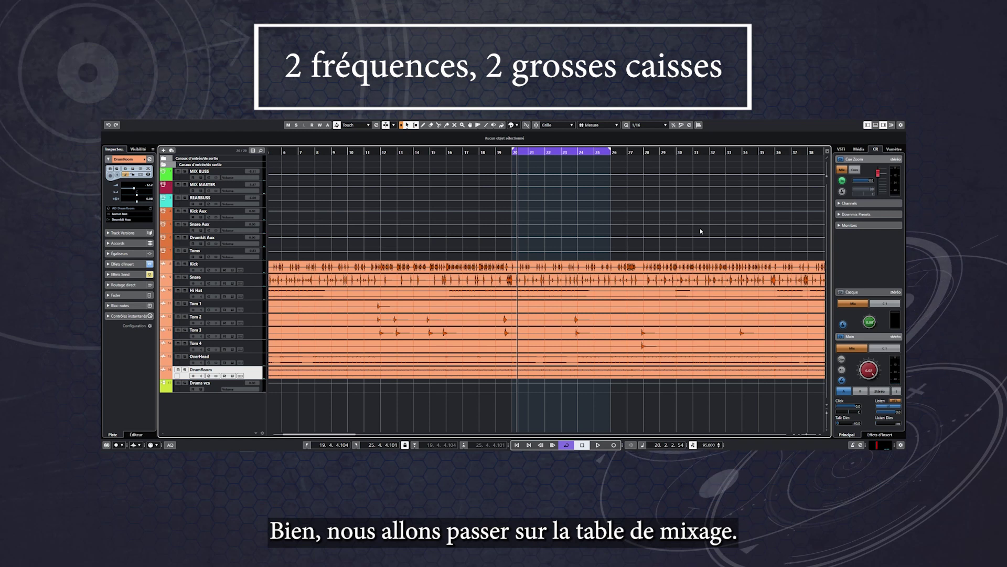
key("F3")
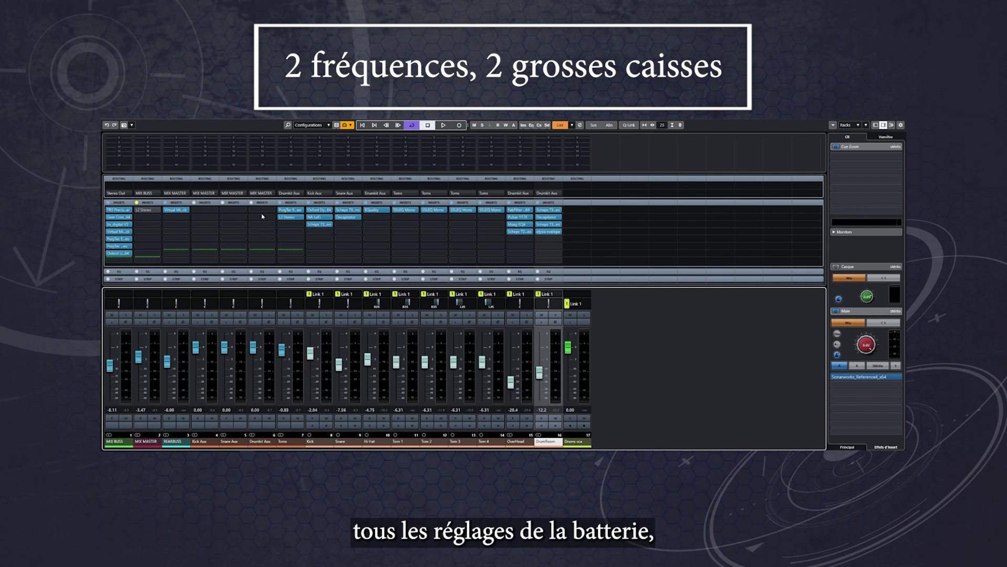
Solo the Kick channel, bypass all its inserts and play back the untreated kick
left_click(355, 314)
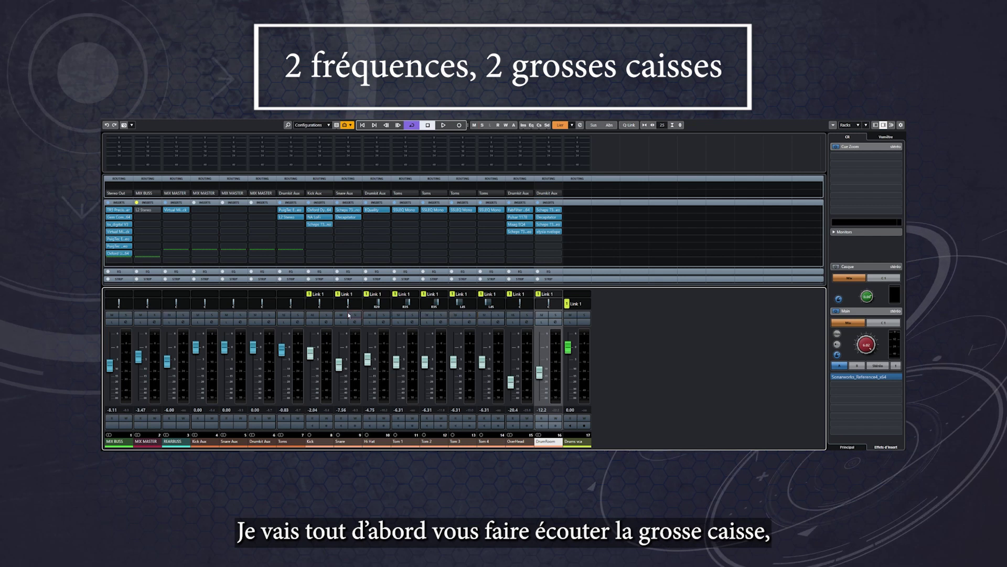
left_click(355, 315)
left_click(327, 315)
left_click(319, 224)
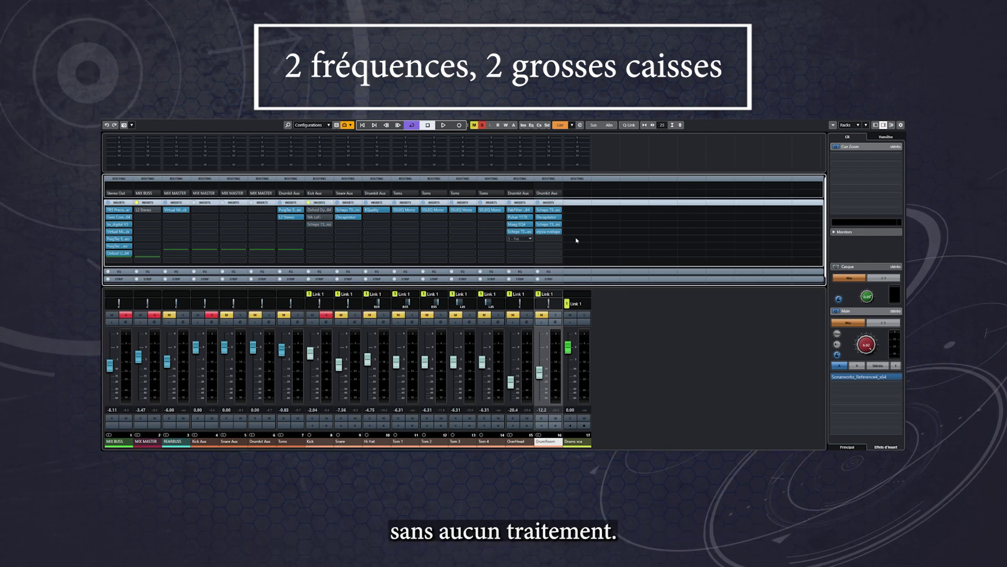
key("space")
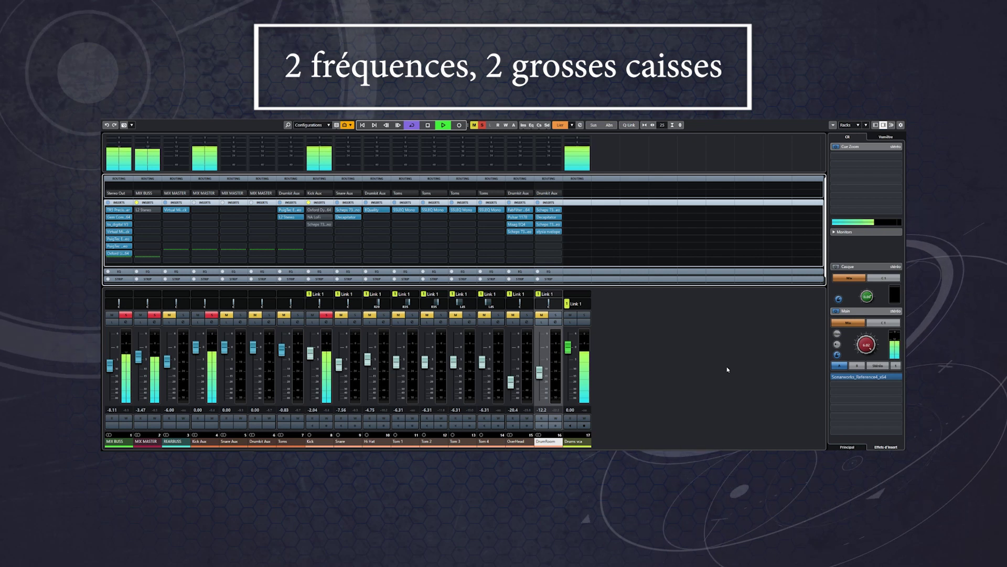
key("space")
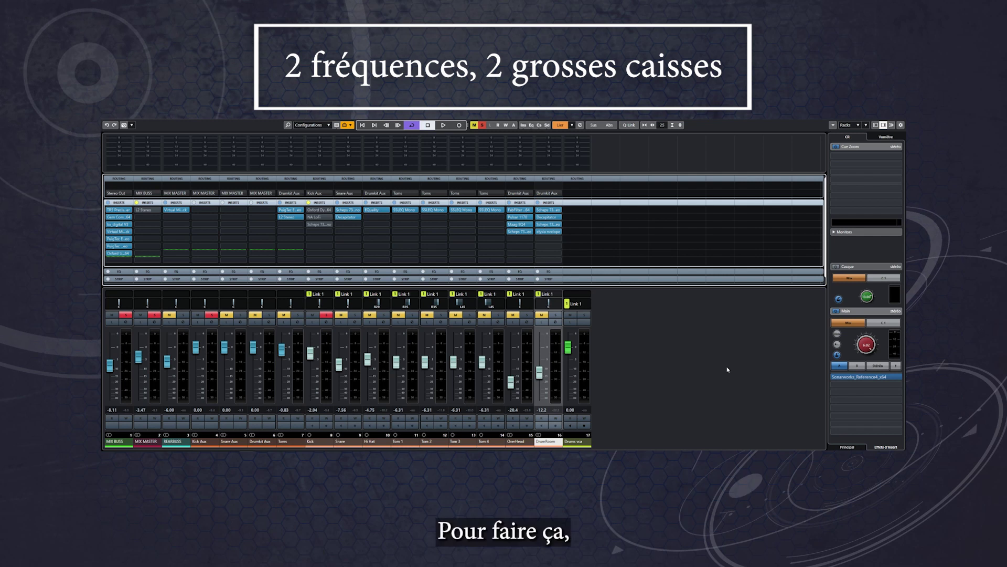
Activate Oxford Dynamics on the Kick and audition its expander threshold down to -60 dB, settling on about -20.1 dB
left_click(315, 209)
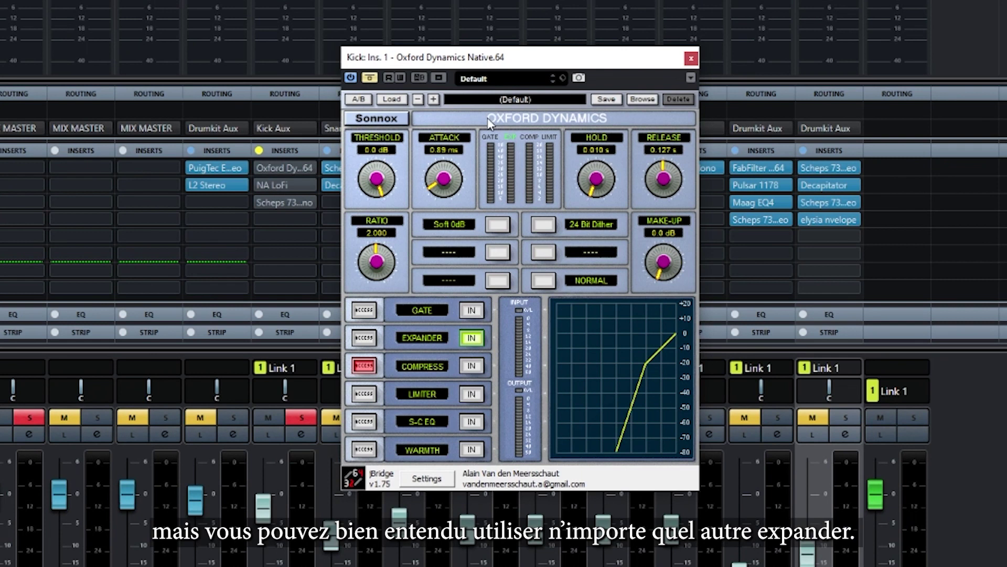
left_click(364, 337)
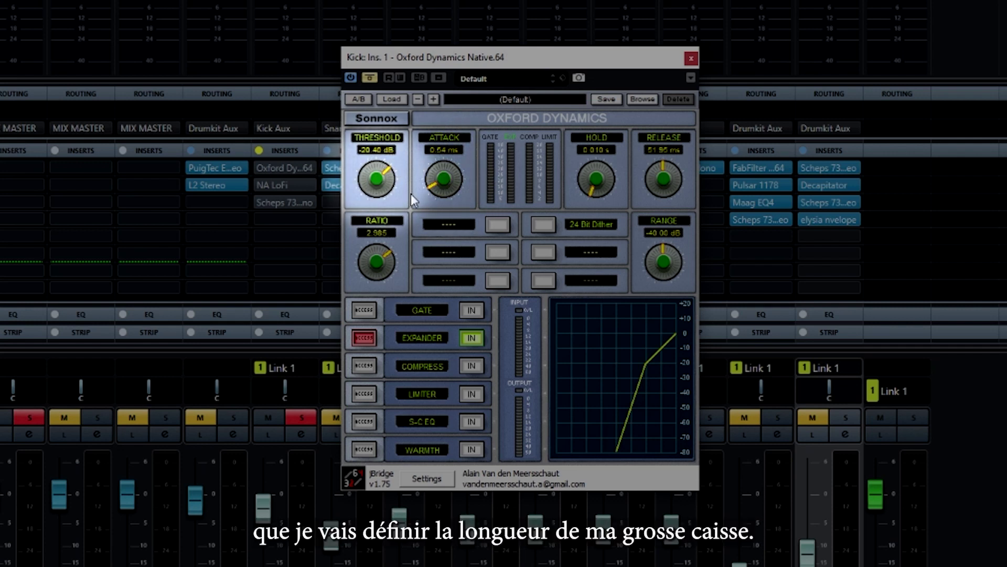
left_click_drag(386, 182, 380, 200)
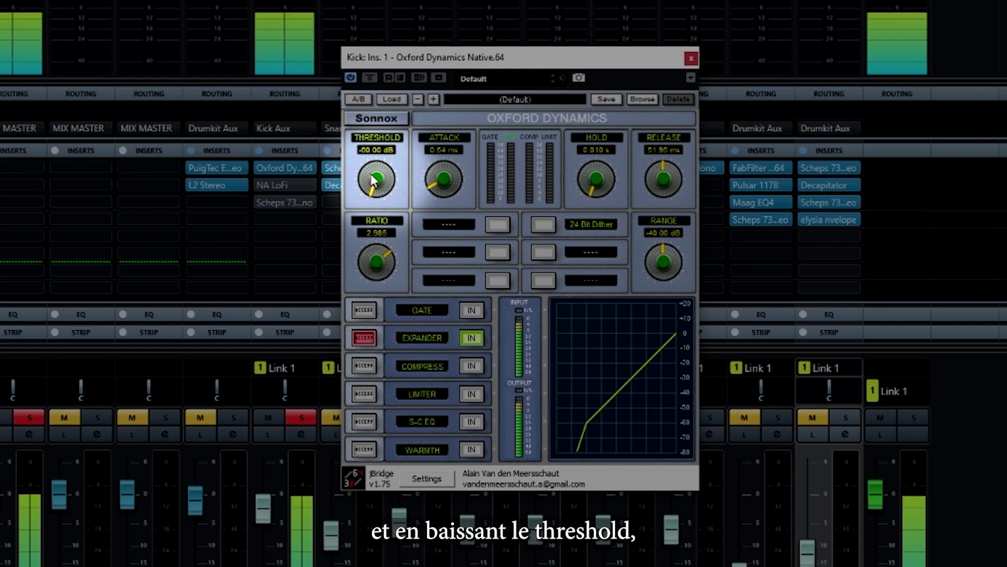
left_click_drag(373, 181, 370, 75)
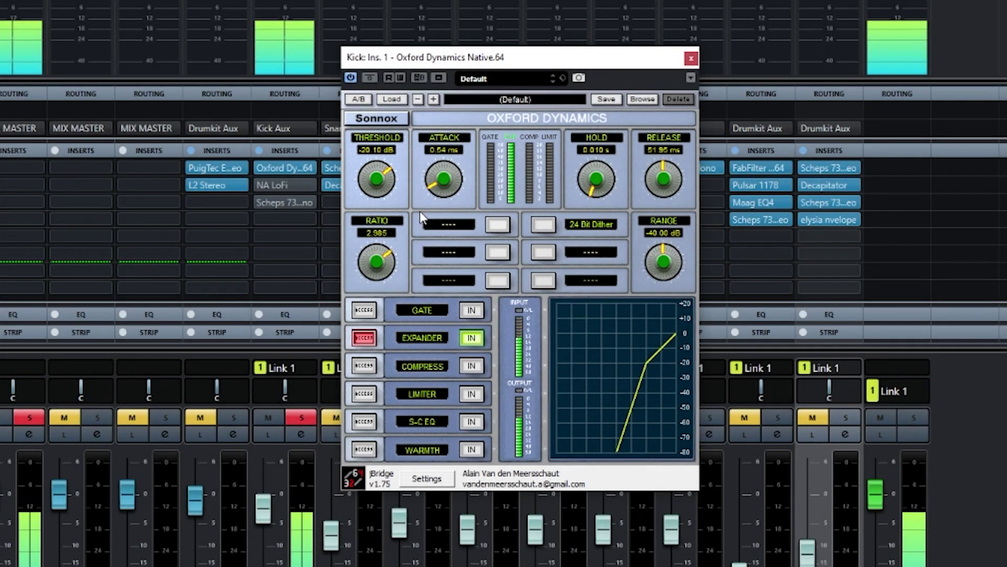
left_click(692, 58)
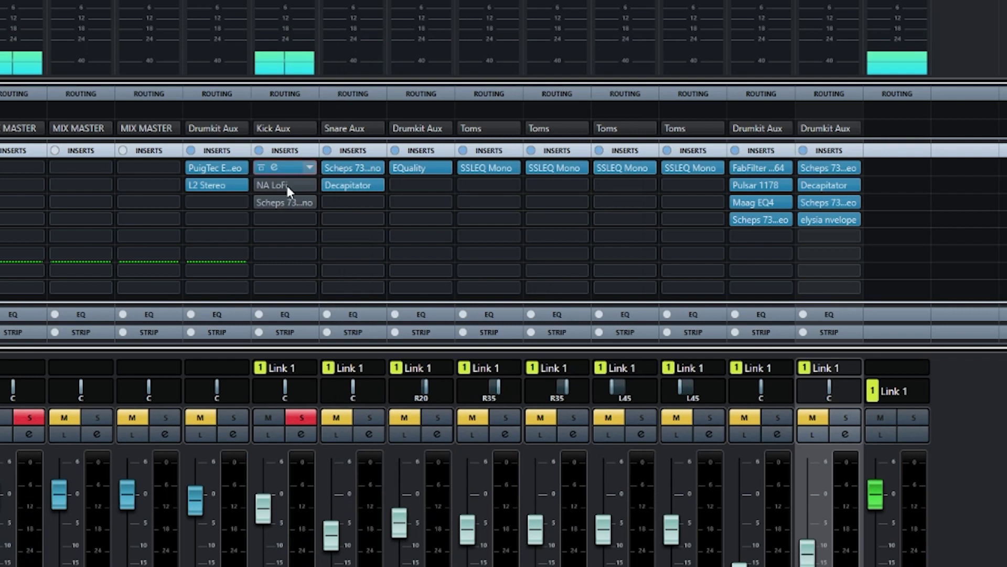
Activate the NA LoFi insert on the Kick, set its distortion to 1.0 and compare the sound with and without the effect
mouse_move(275, 184)
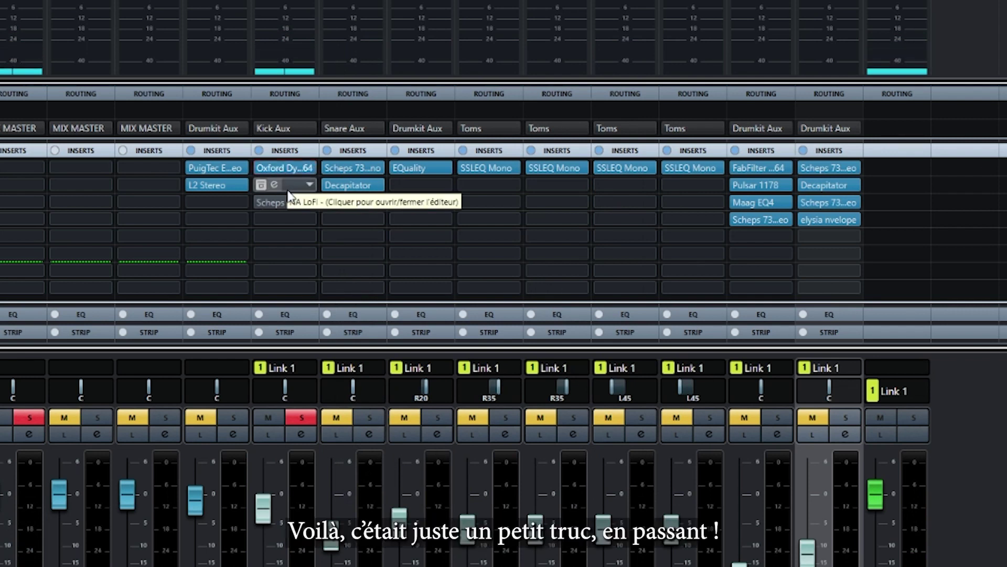
left_click(274, 185)
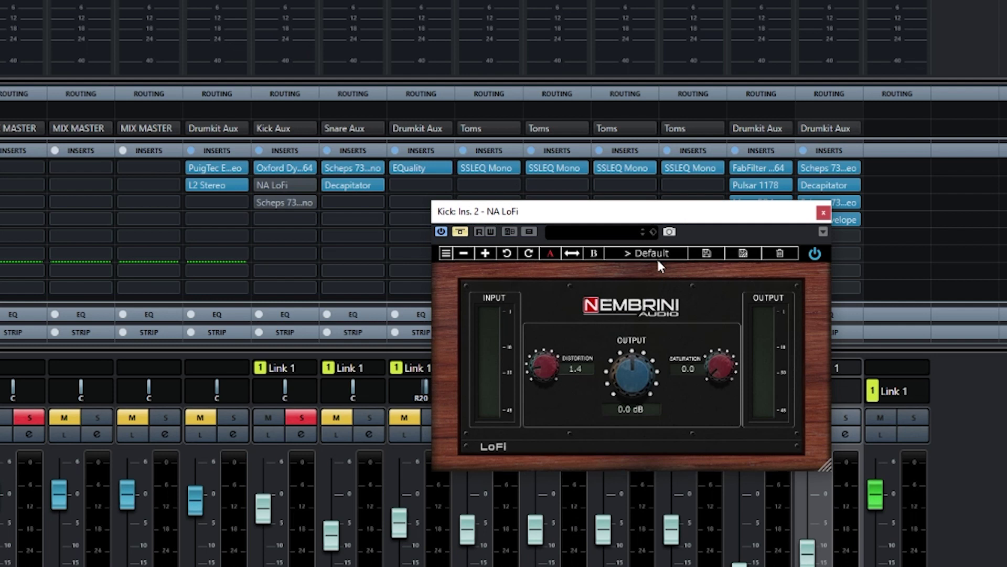
left_click(479, 250)
key("space")
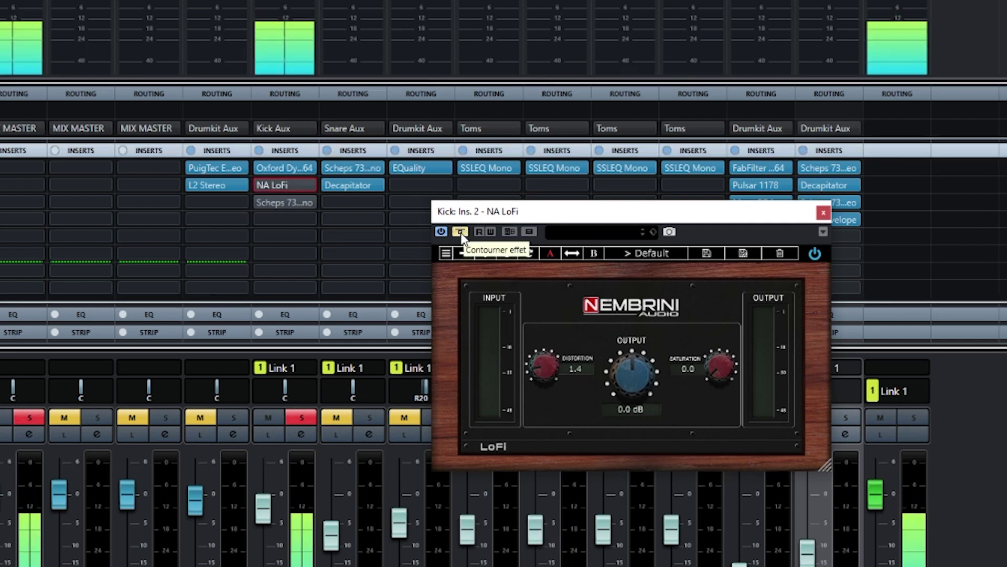
left_click(461, 231)
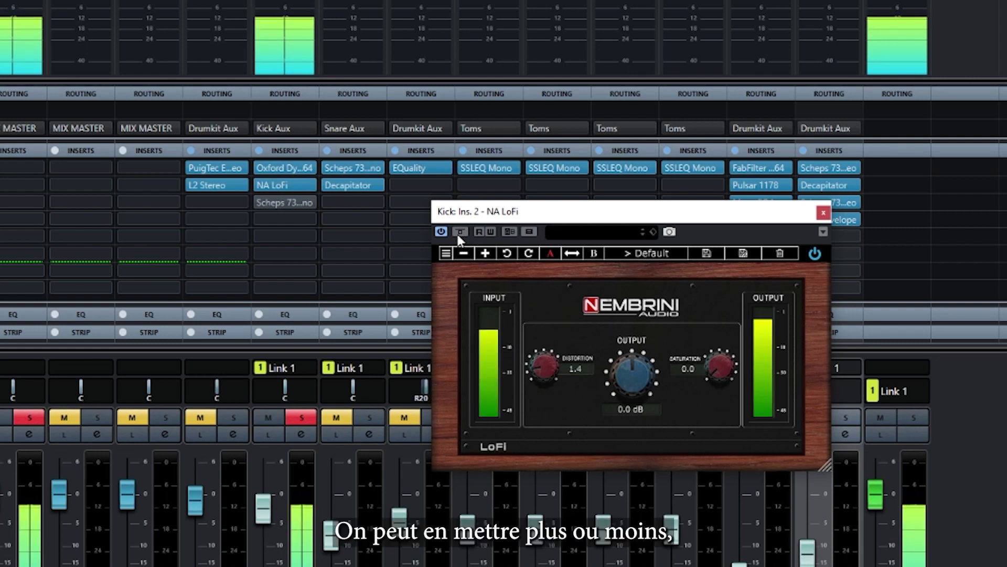
mouse_move(542, 364)
left_mouse_down()
mouse_move(544, 382)
mouse_move(544, 373)
left_mouse_up()
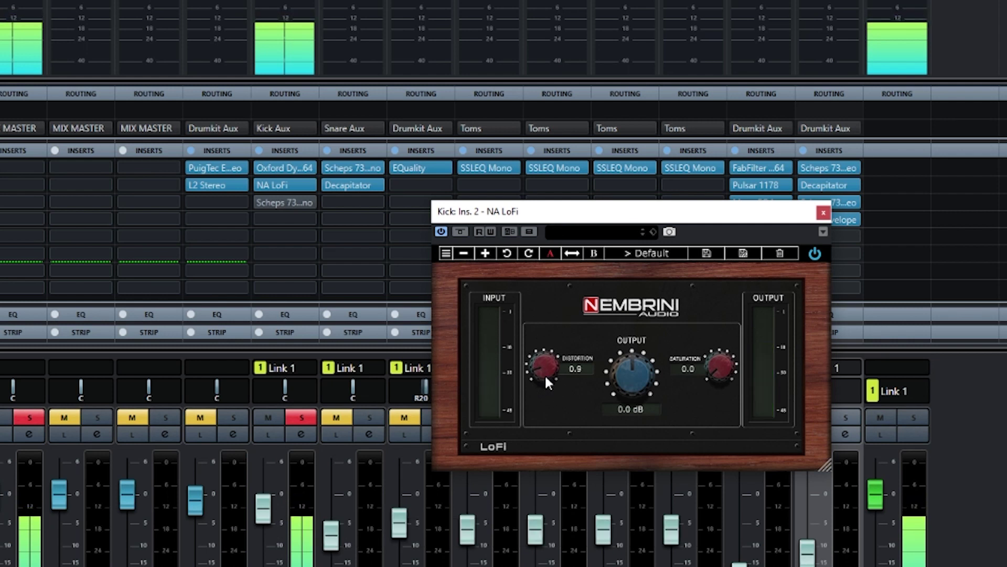
left_click(462, 233)
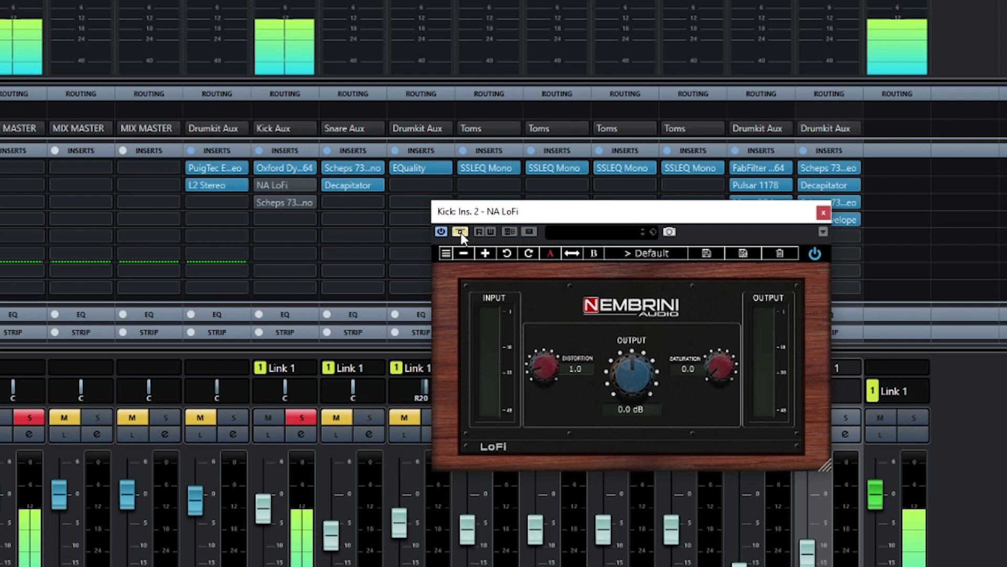
left_click(461, 233)
left_click(824, 213)
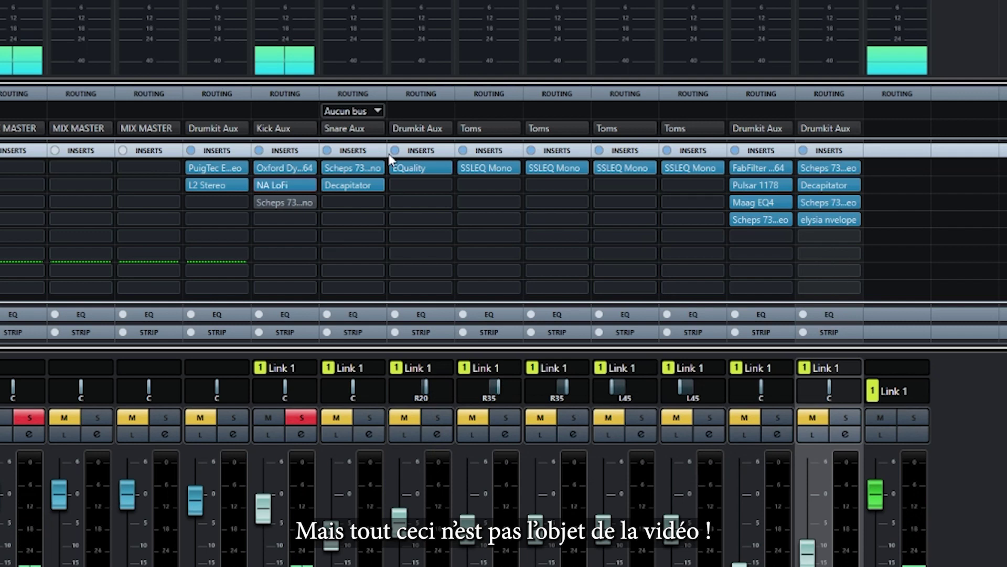
Open the Scheps 73 Mono equalizer on the Kick's third insert and take it out of bypass
left_click(277, 205)
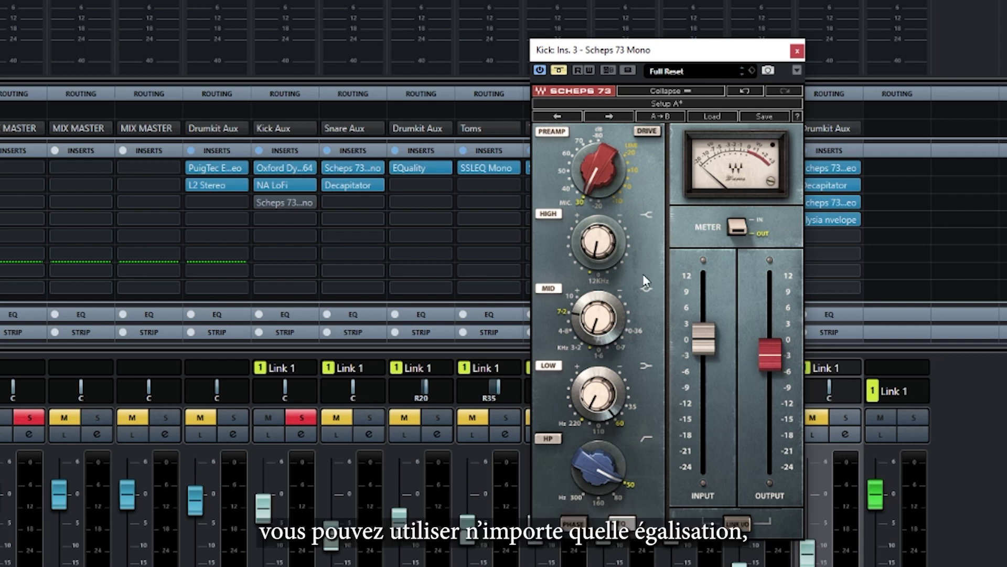
left_click(646, 288)
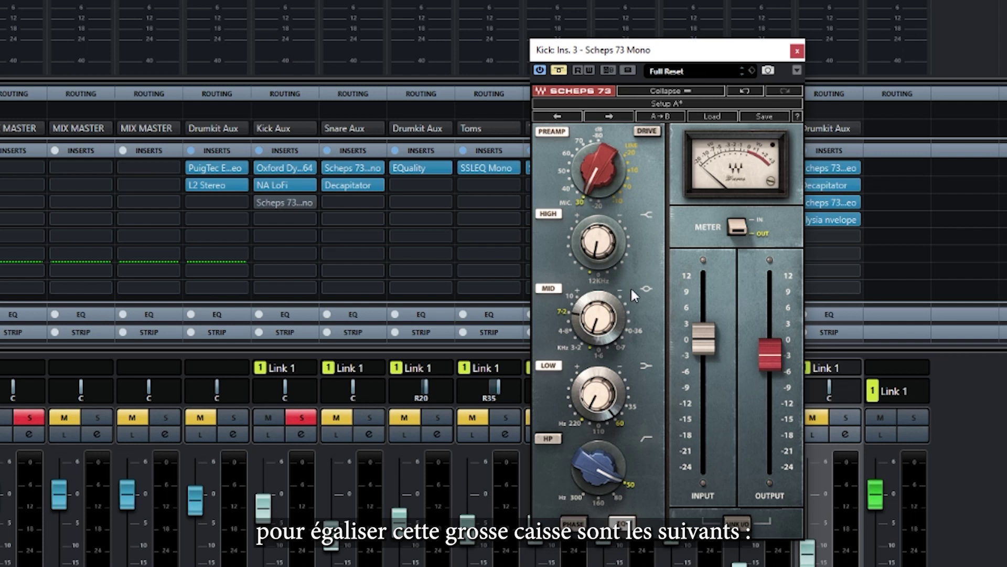
left_click_drag(645, 54, 536, 33)
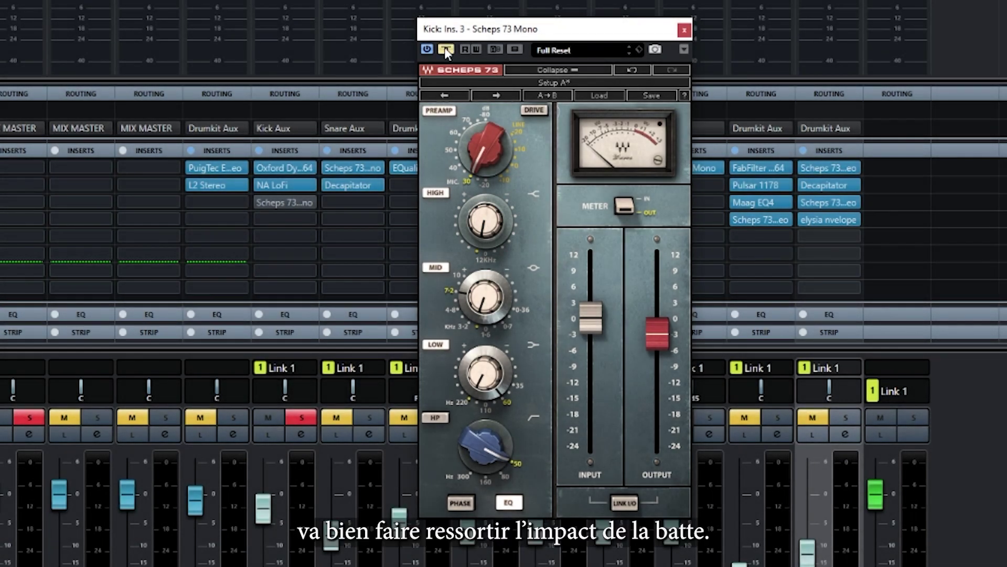
left_click(445, 49)
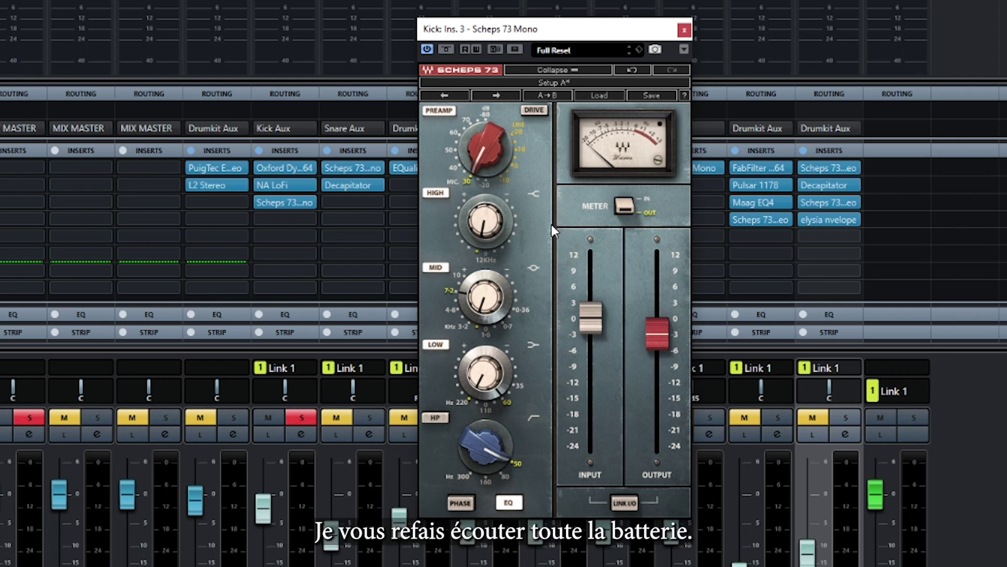
Unsolo the Kick and compare the whole drum kit with the Kick inserts bypassed and active
left_click(315, 417)
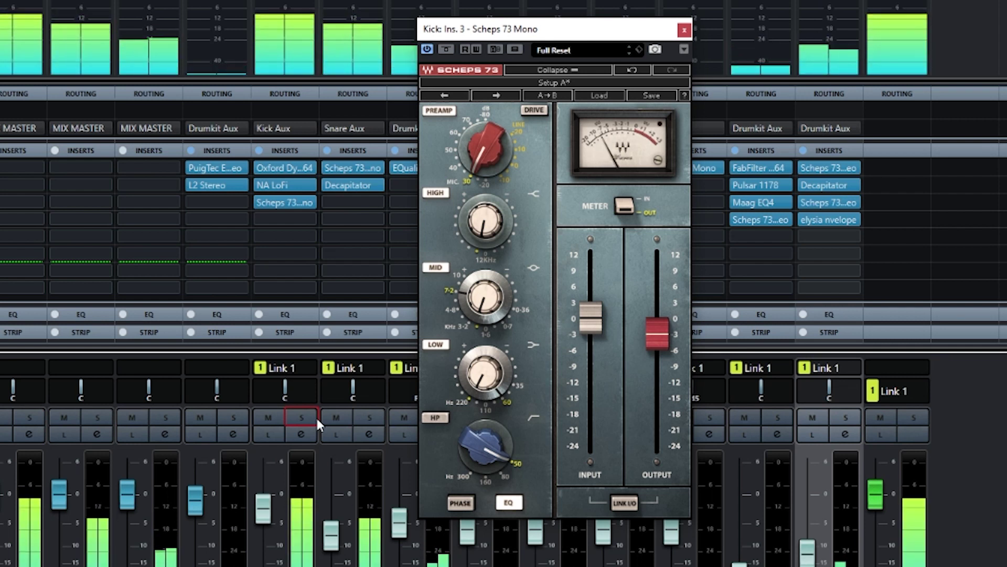
mouse_move(269, 181)
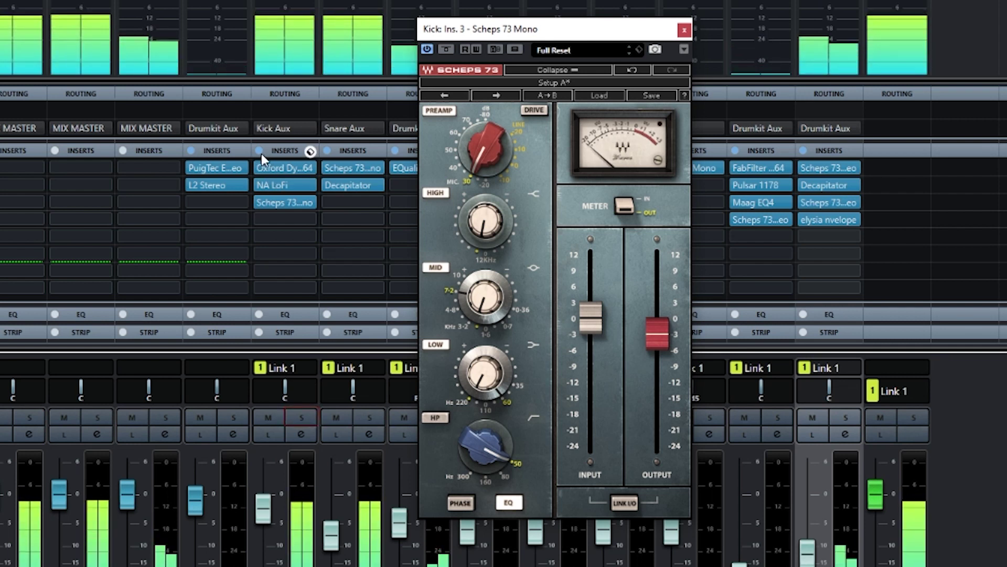
left_click(261, 151)
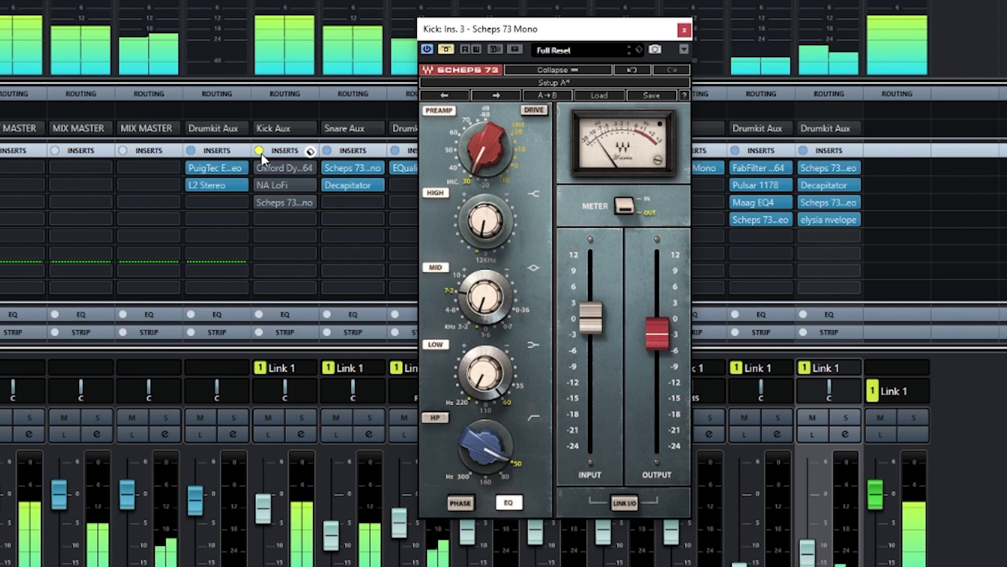
left_click(261, 151)
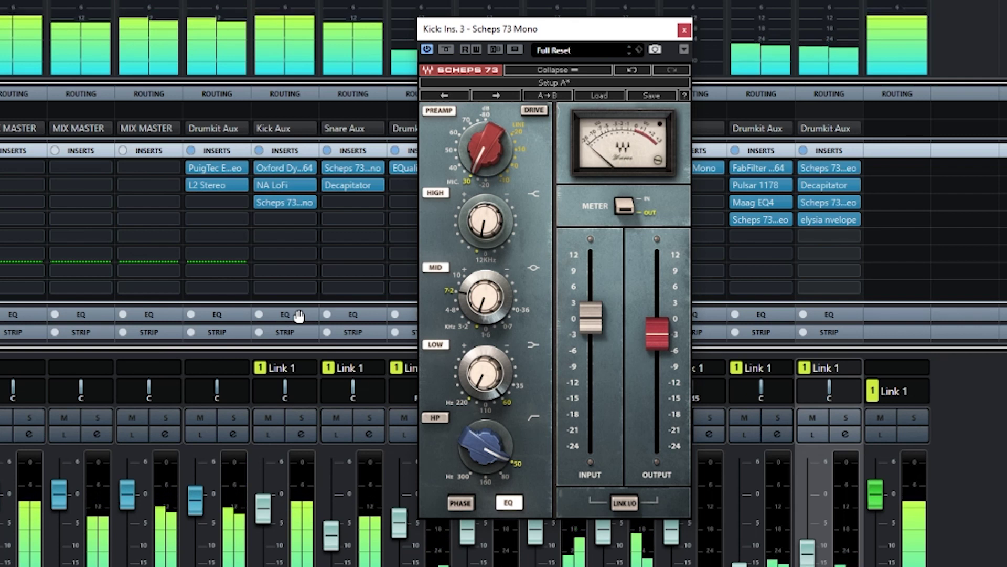
Solo the Kick again, duplicate its Scheps 73 into the fourth insert and bypass the original, placing both plug-in windows side by side
key("s")
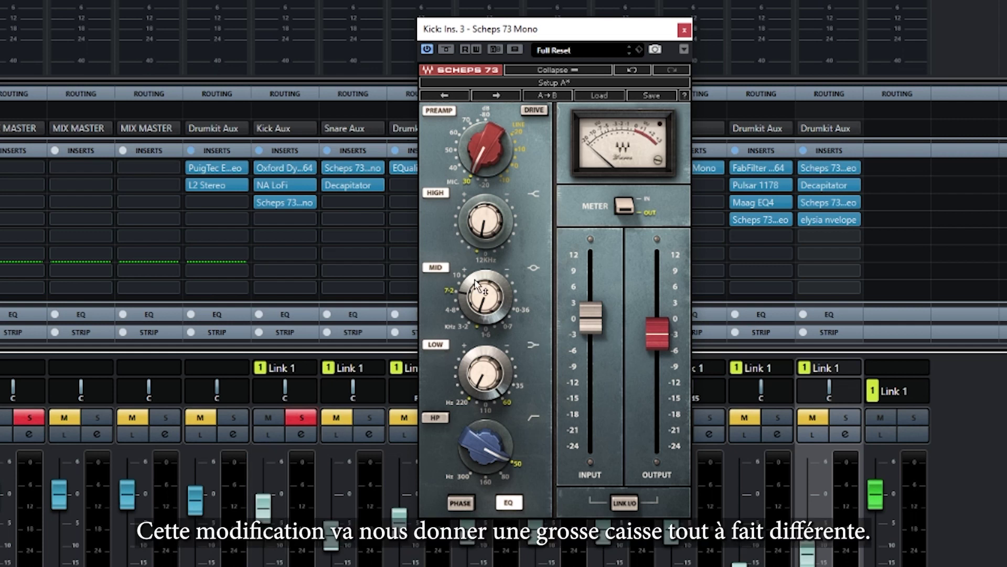
left_click_drag(590, 31, 609, 3)
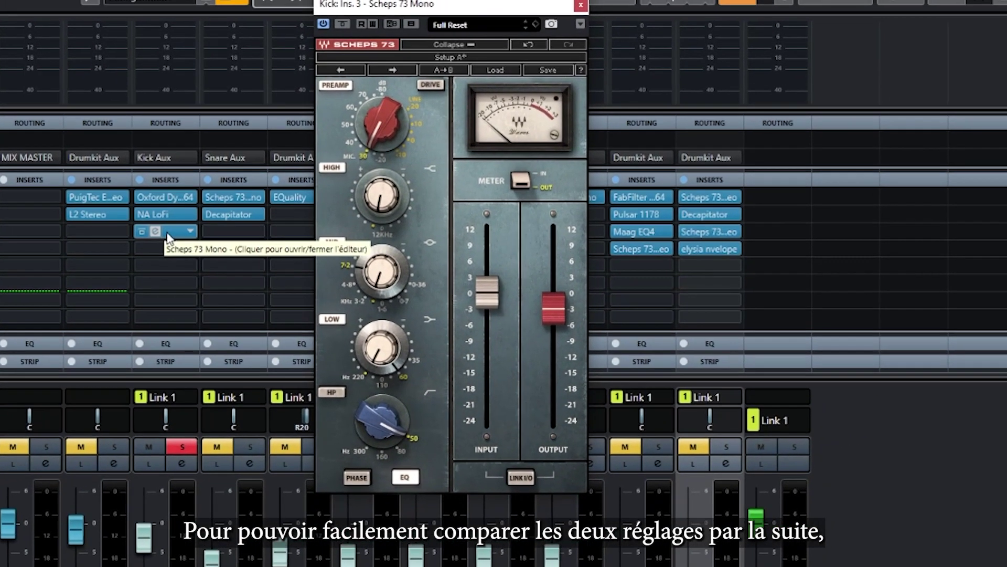
left_click_drag(167, 235, 118, 261)
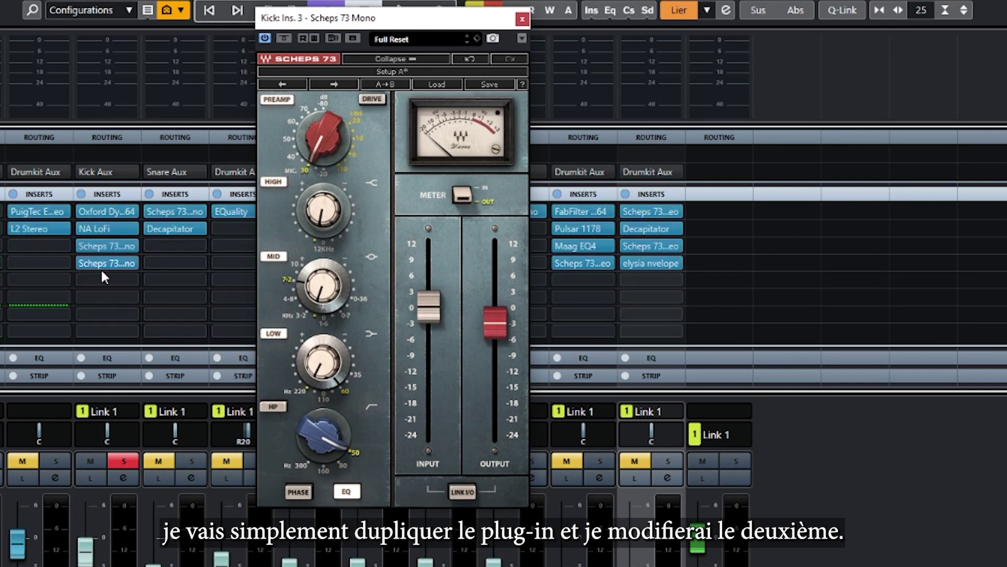
left_click_drag(557, 147, 707, 57)
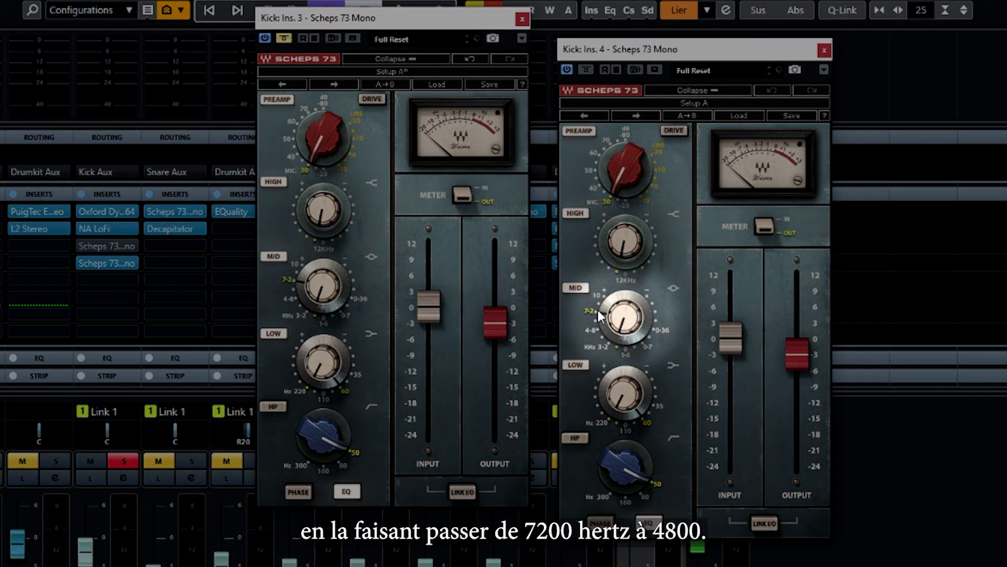
Set the duplicated Scheps 73's mid band to 4.8 kHz and adjust that band's gain by ear during playback
left_click(603, 314)
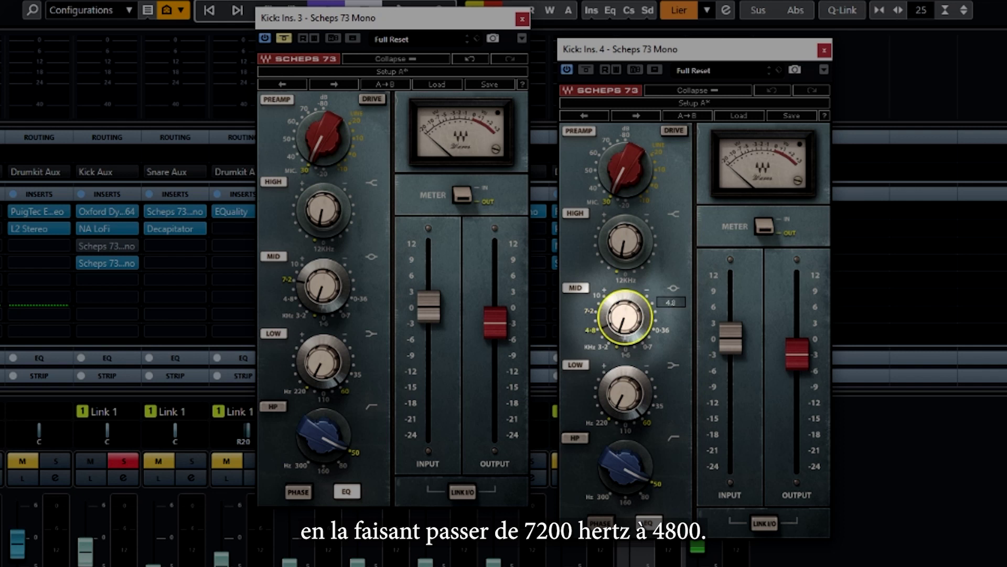
left_click_drag(624, 316, 624, 328)
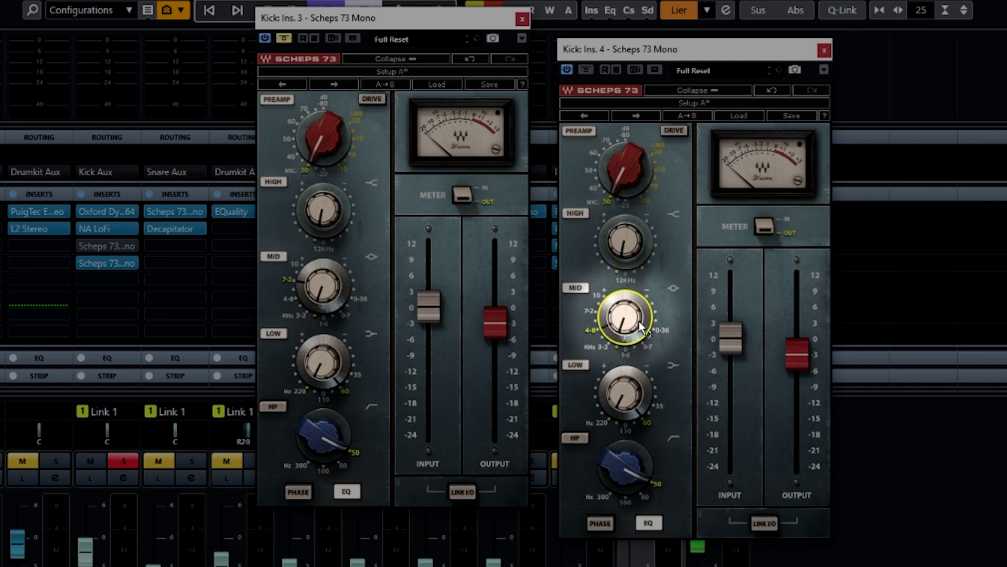
key("space")
left_click_drag(656, 326, 649, 295)
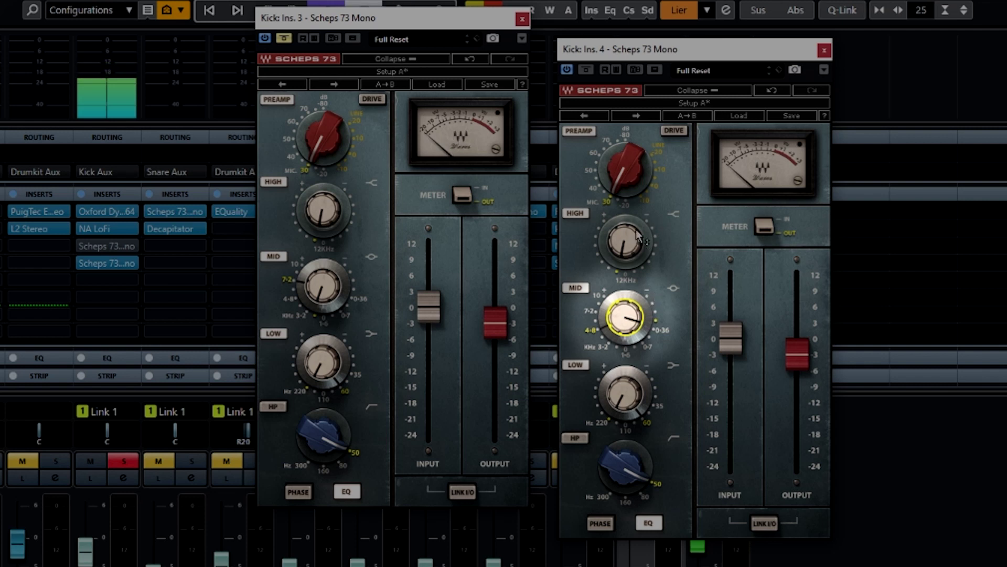
mouse_move(626, 256)
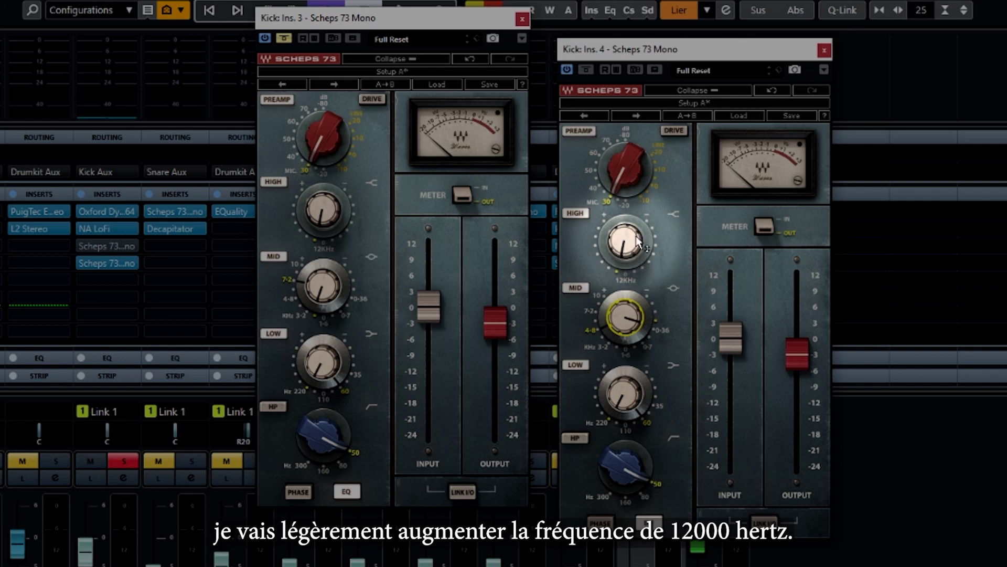
Slightly boost the fourth-insert Scheps 73's 12 kHz high band and compare it with the third-insert equalizer and both bypassed on the soloed Kick
left_click_drag(632, 252, 632, 248)
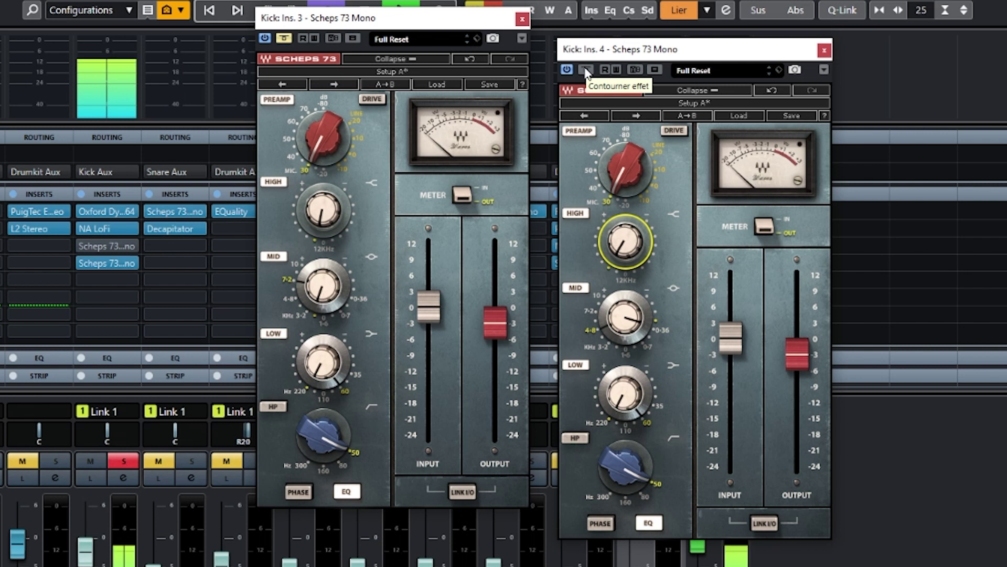
left_click(586, 71)
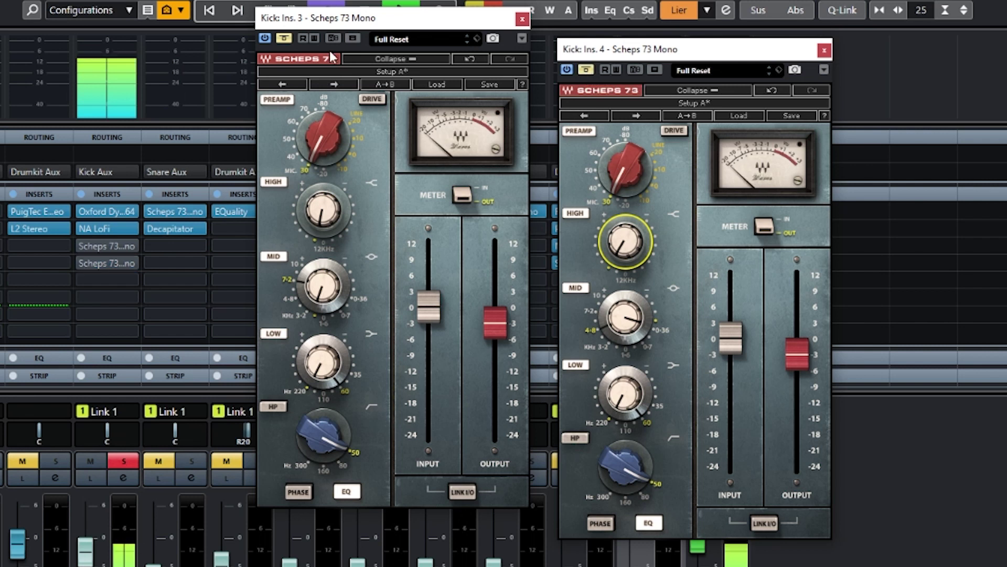
left_click(284, 39)
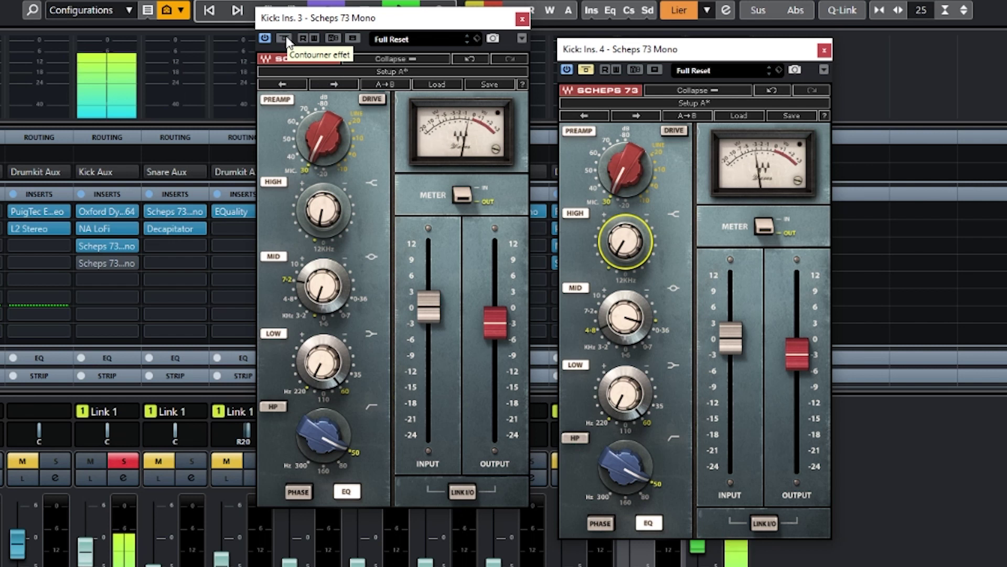
left_click(284, 38)
left_click(582, 70)
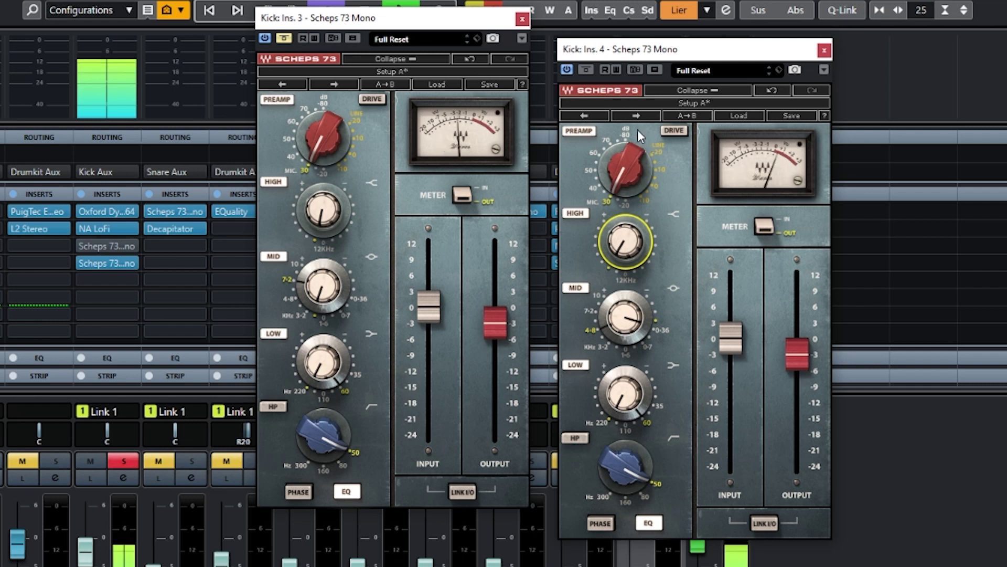
left_click(588, 70)
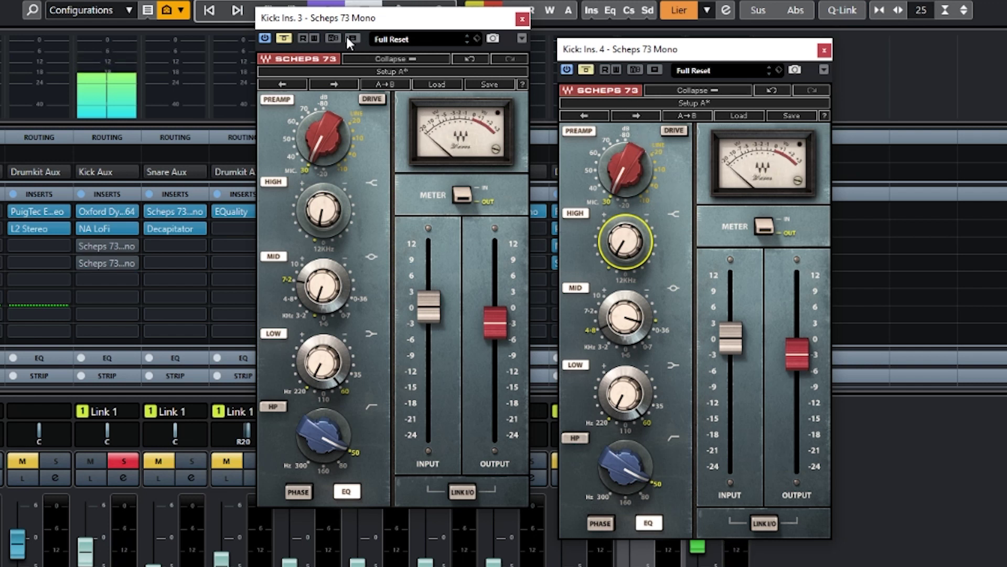
Unsolo the Kick and compare the third-insert Scheps 73 with the fourth-insert one within the whole drum kit
left_click(283, 38)
left_click(128, 459)
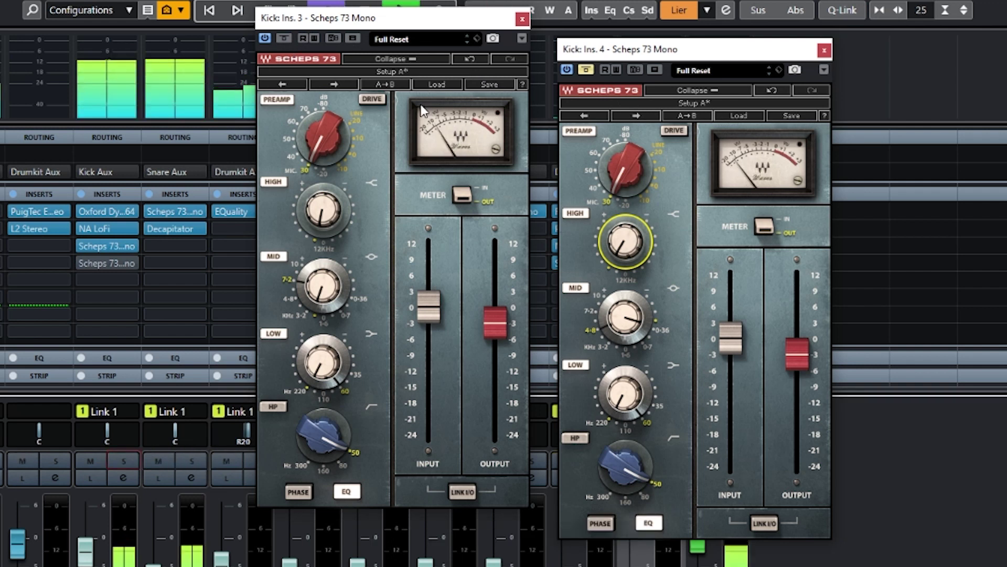
left_click(285, 39)
left_click(585, 72)
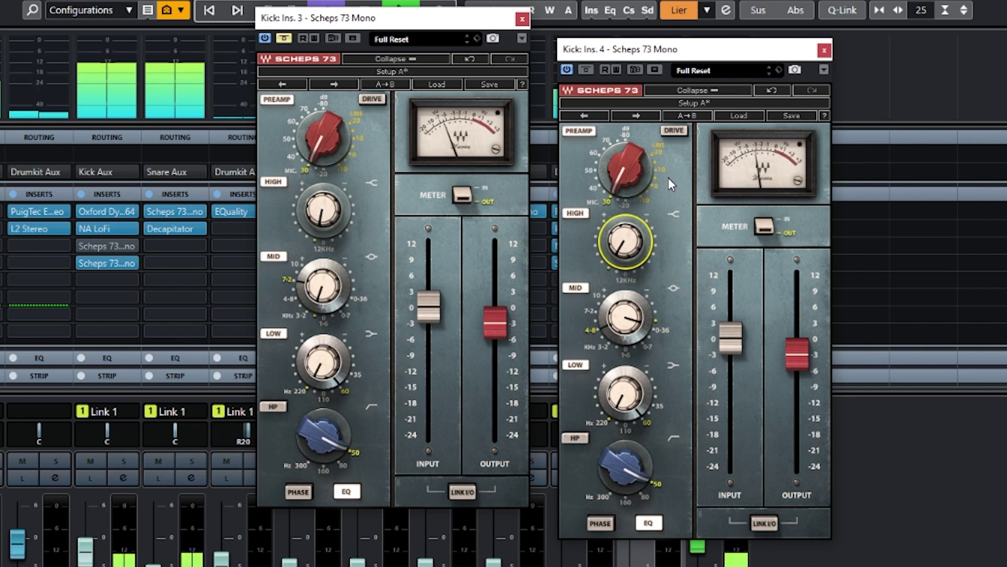
Raise the fourth-insert Scheps 73's output to about -1 dB and compare both equalizers in the drum mix, leaving only the fourth insert's active
left_click_drag(810, 371, 810, 363)
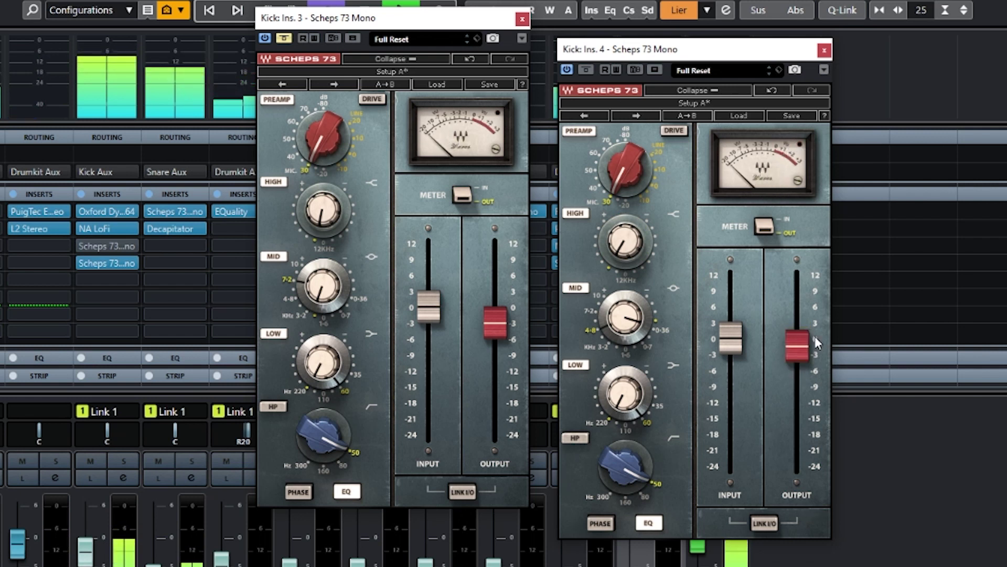
left_click_drag(797, 361, 798, 361)
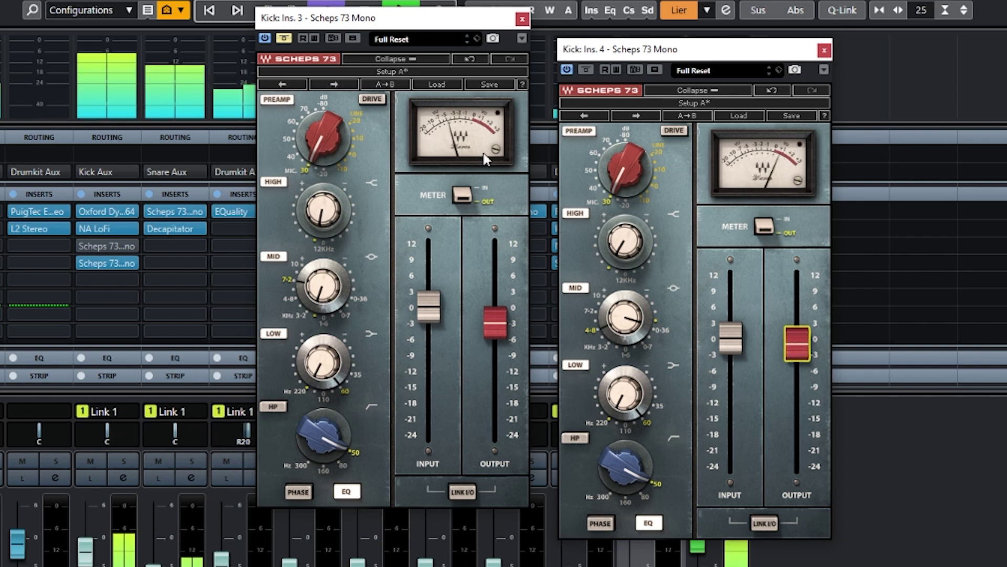
left_click(283, 38)
left_click(587, 70)
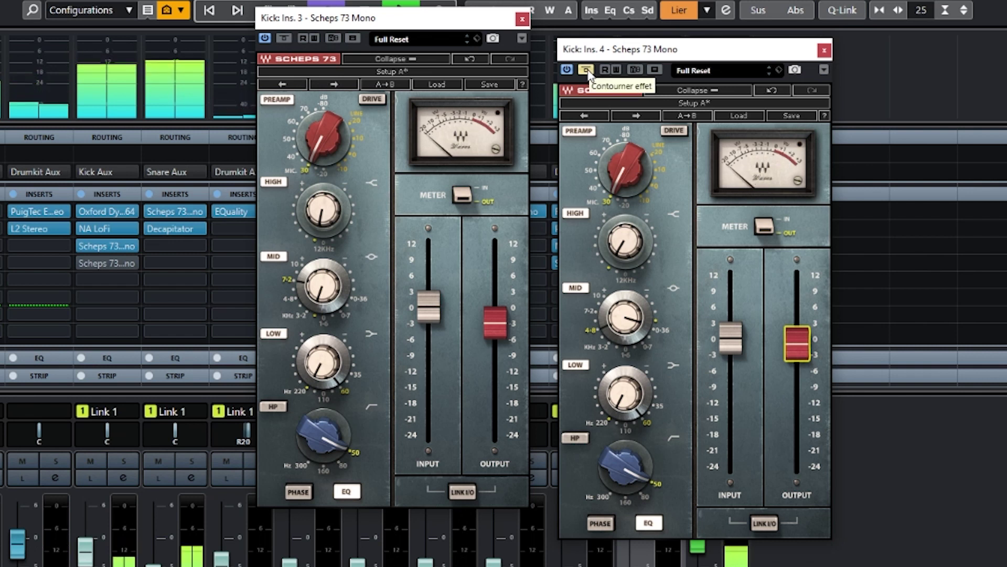
left_click(588, 70)
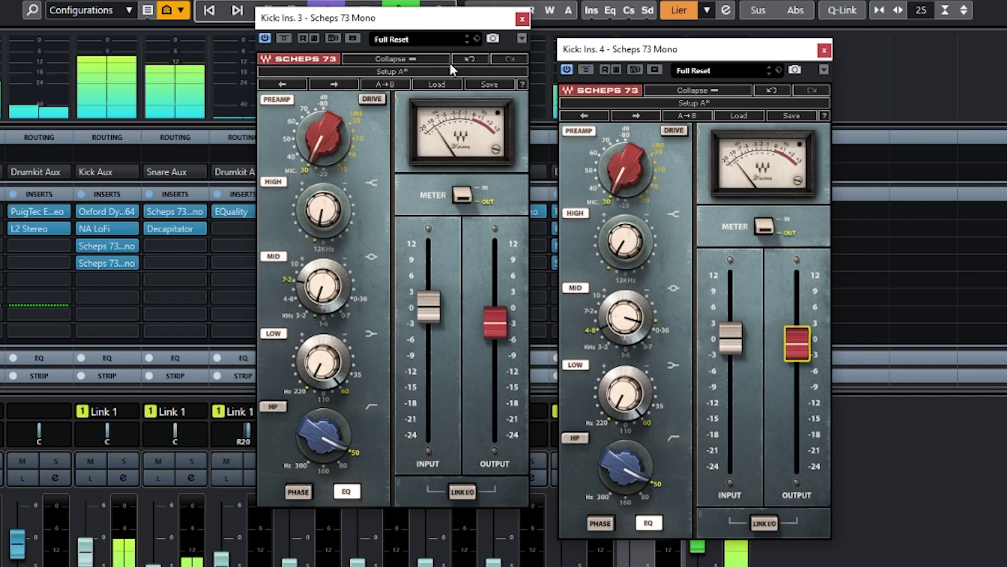
left_click(284, 37)
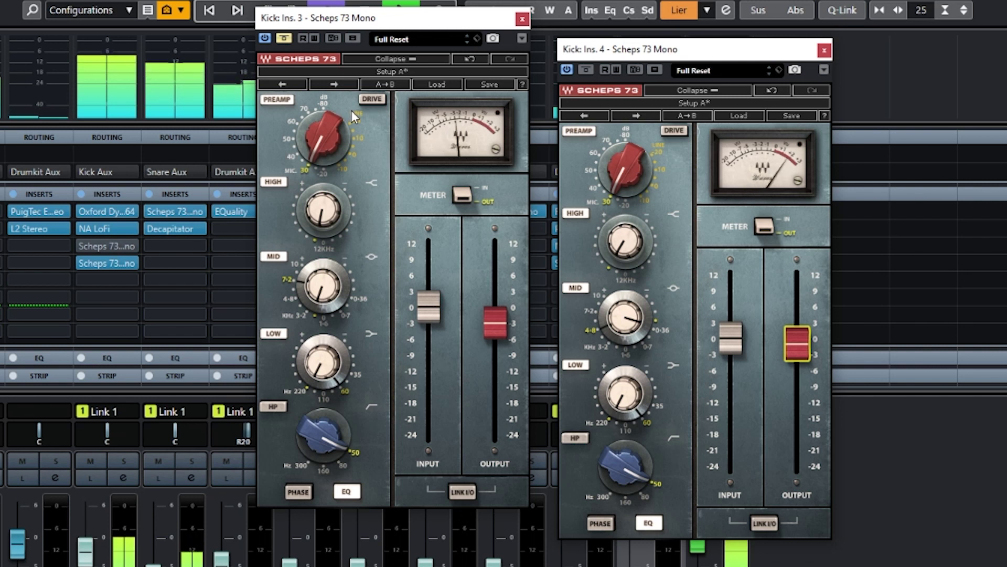